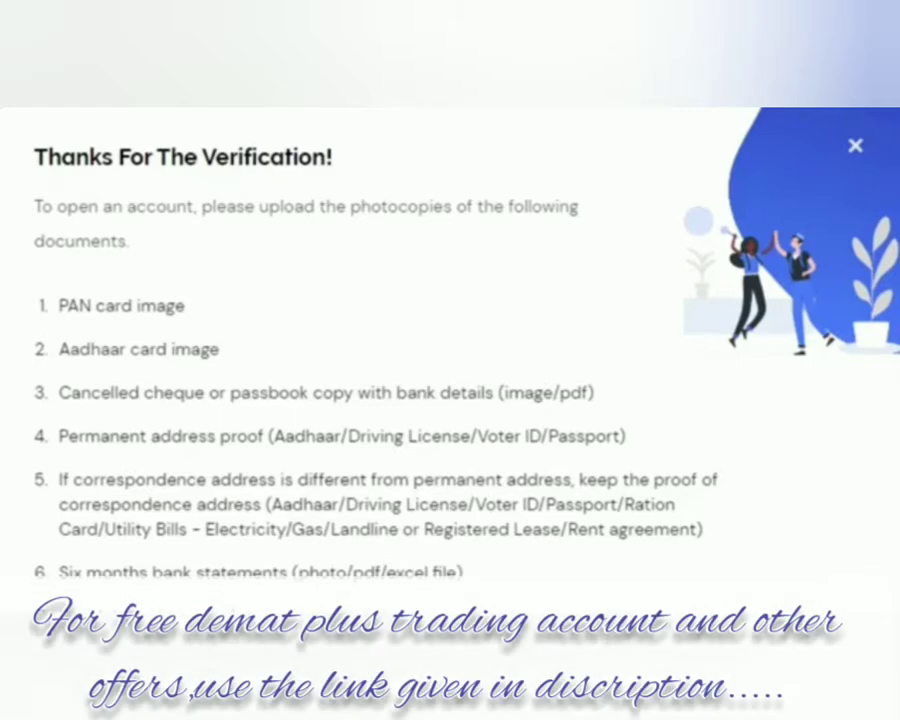
Step: Review the document checklist down to the signature scan, then proceed to the upload page
scroll(12, 120, down, 1)
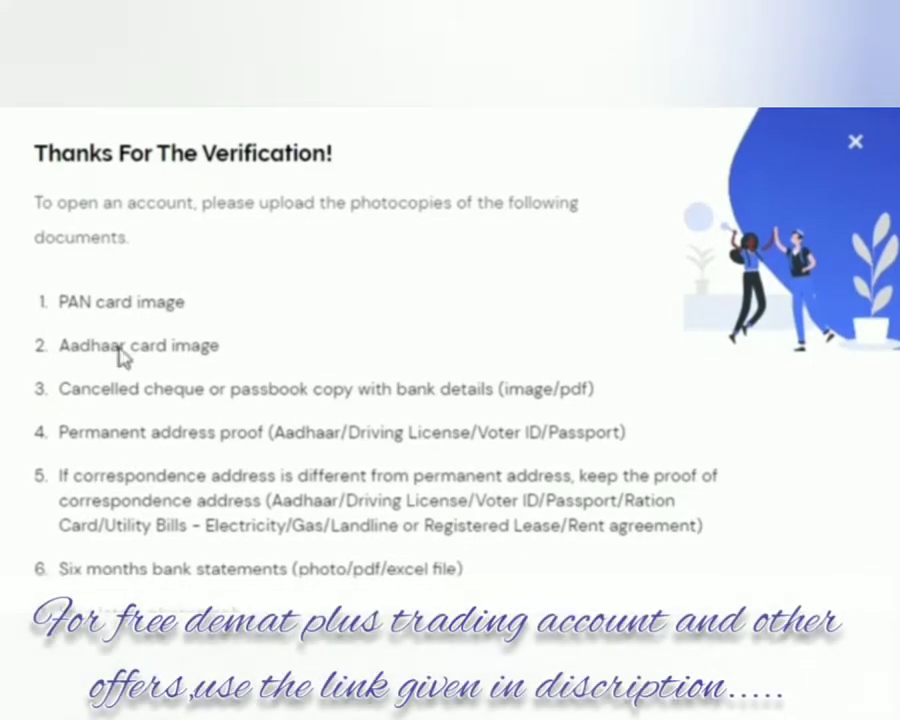
scroll(450, 350, down, 1)
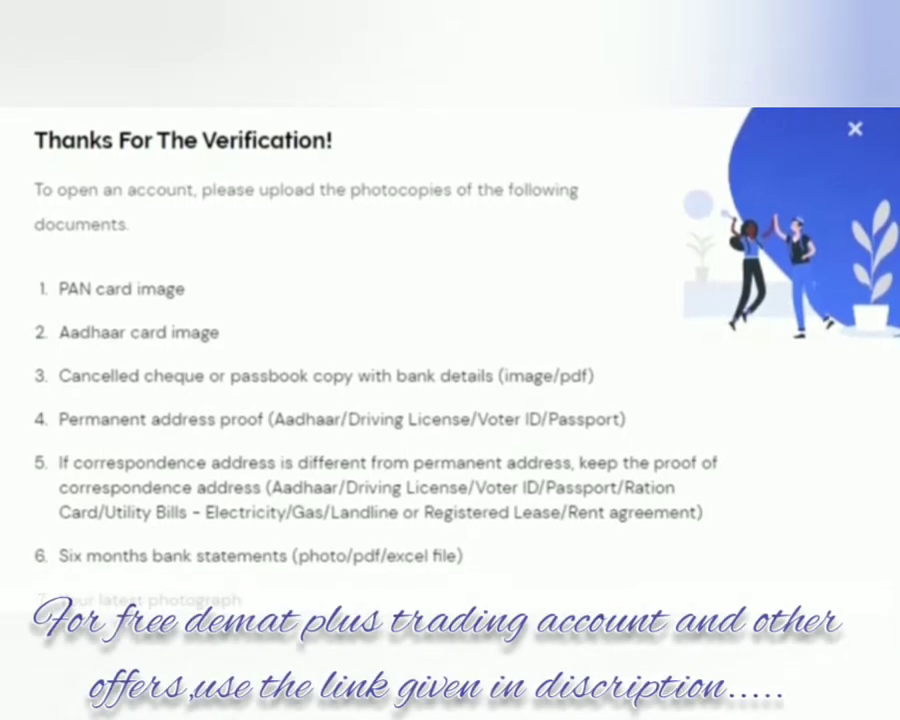
scroll(450, 350, down, 1)
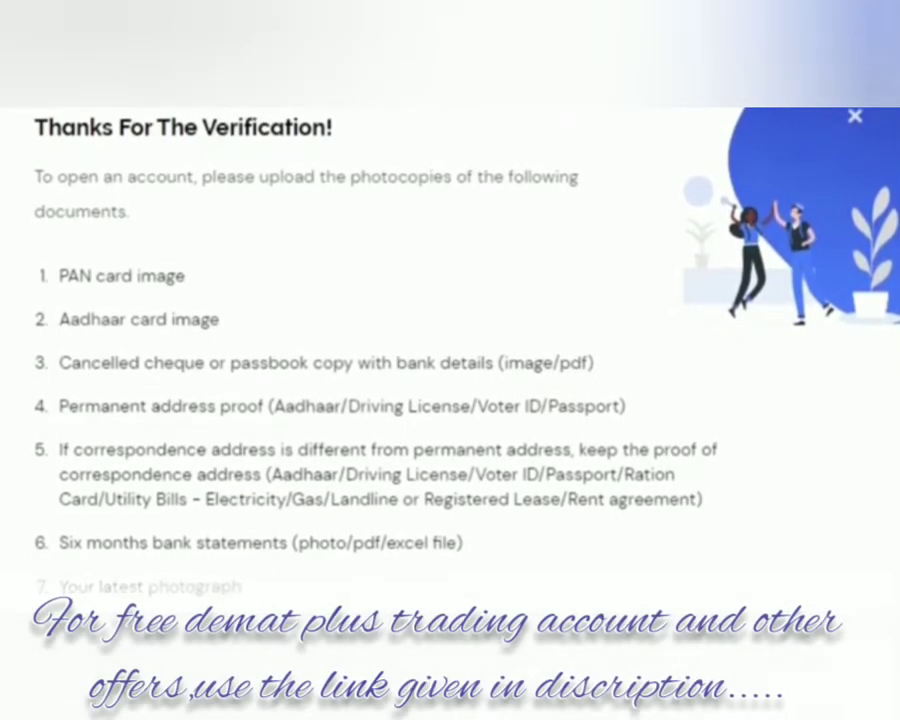
scroll(450, 350, down, 2)
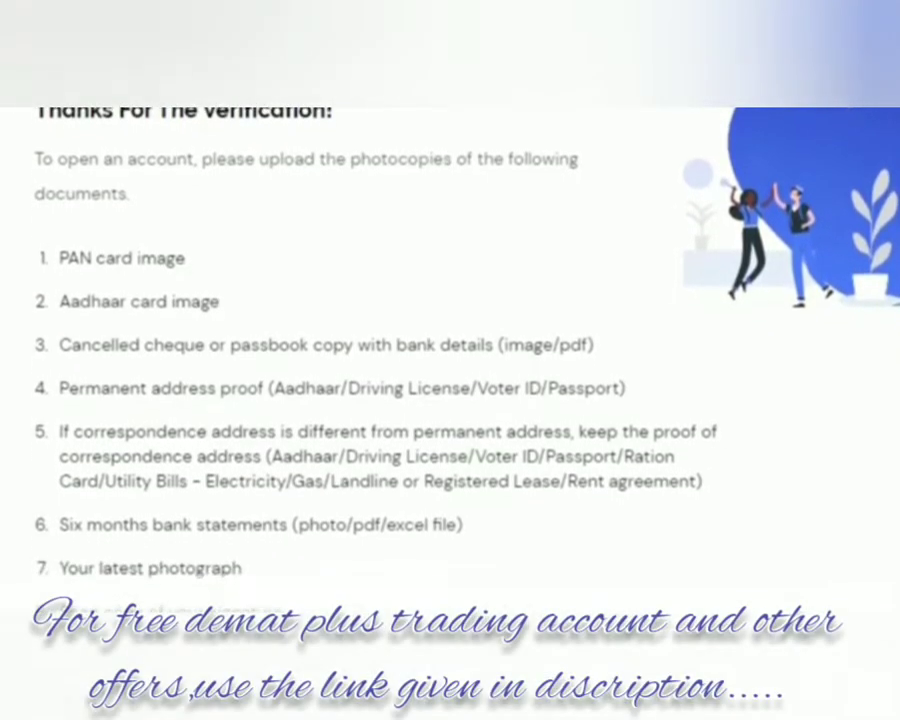
scroll(450, 350, down, 1)
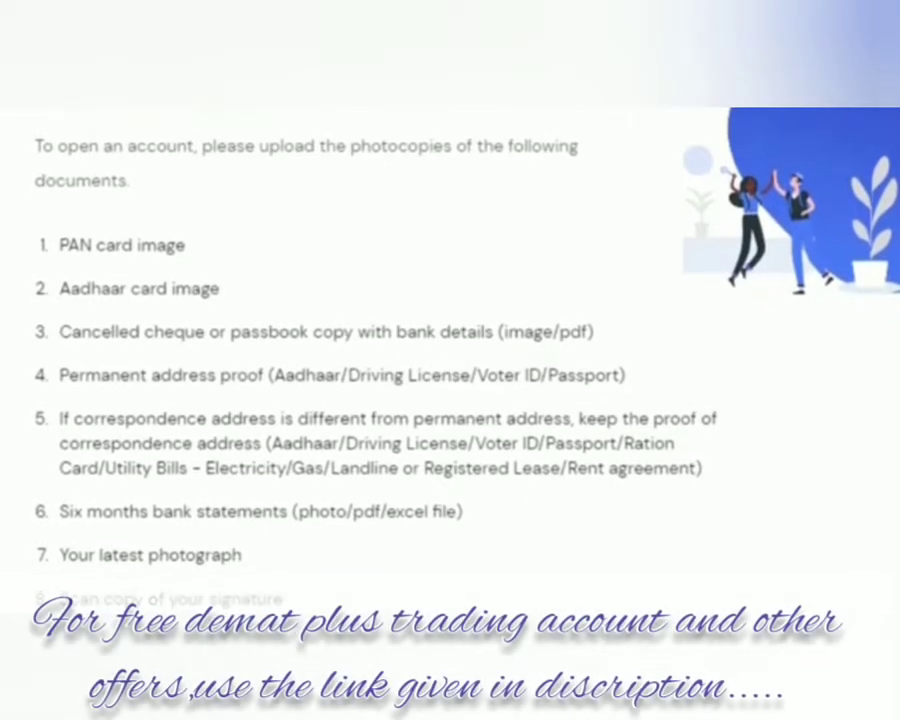
scroll(450, 350, down, 1)
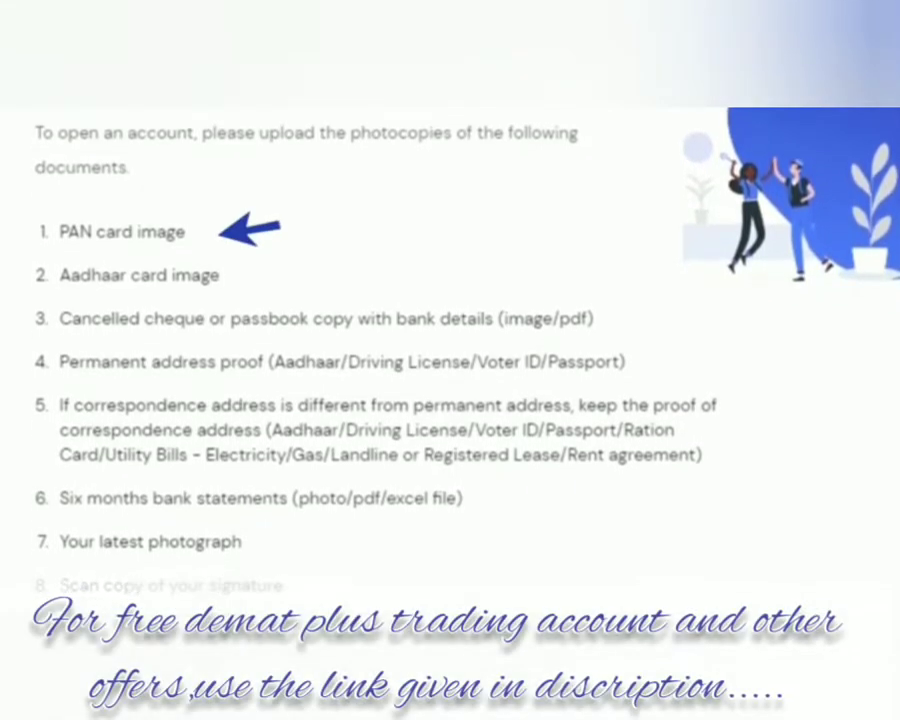
scroll(450, 350, down, 1)
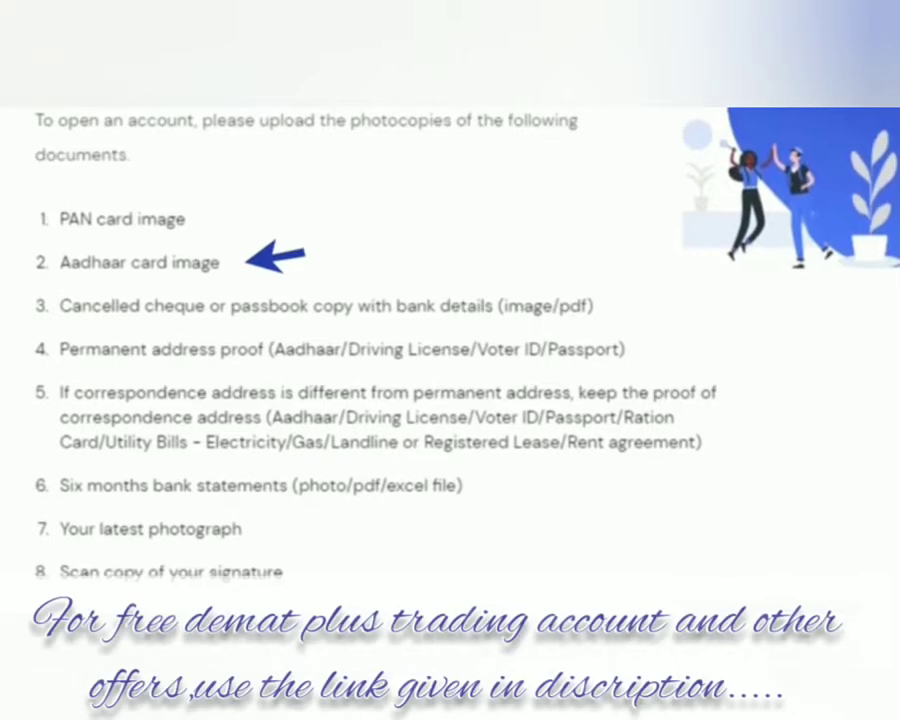
scroll(450, 350, down, 1)
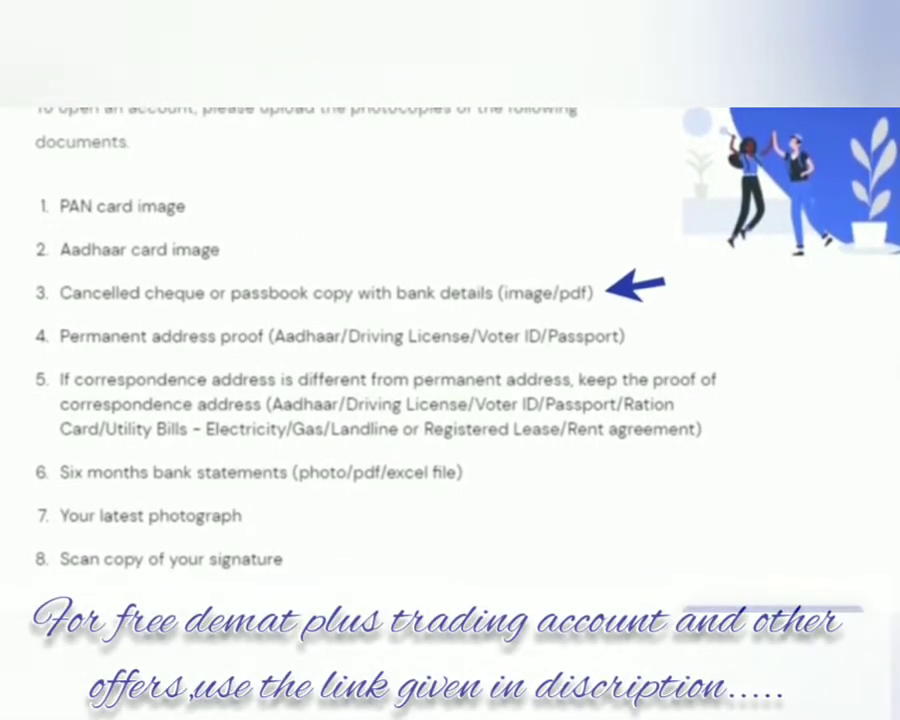
scroll(450, 350, down, 1)
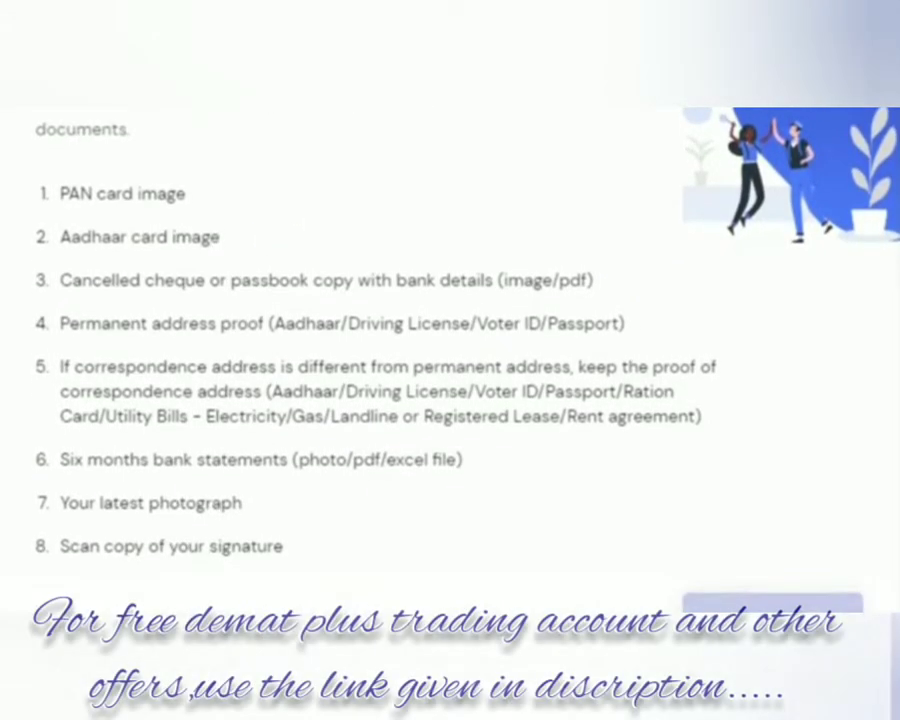
scroll(450, 350, down, 1)
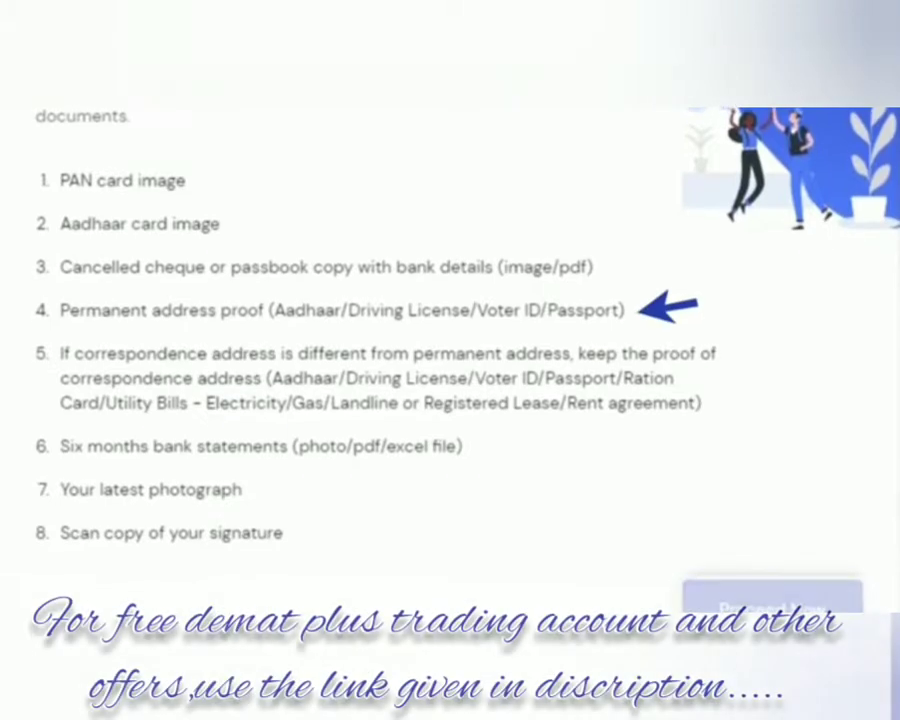
scroll(450, 350, down, 1)
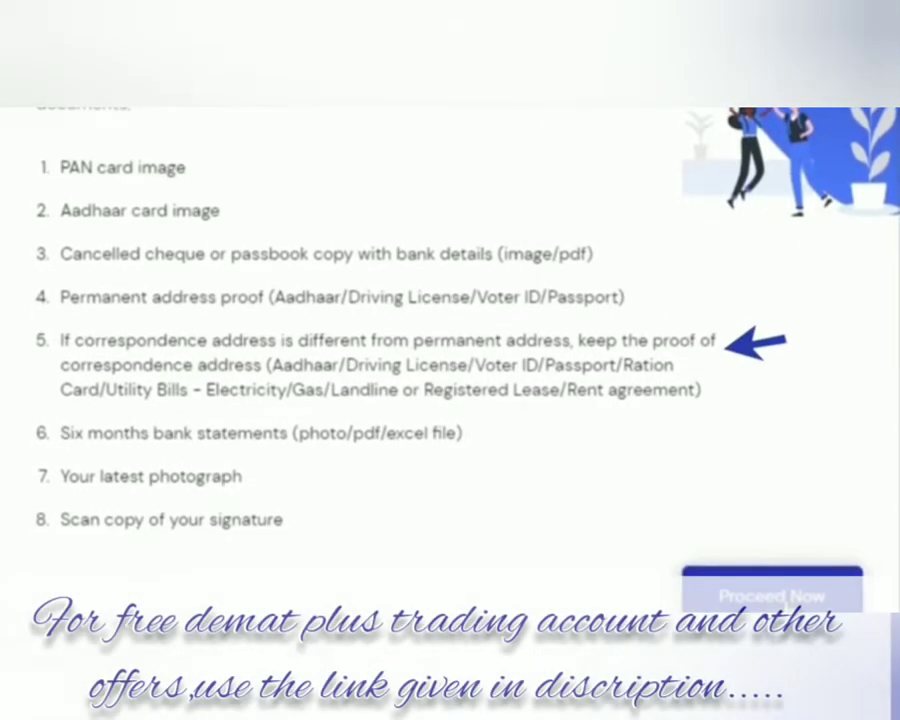
scroll(787, 597, down, 1)
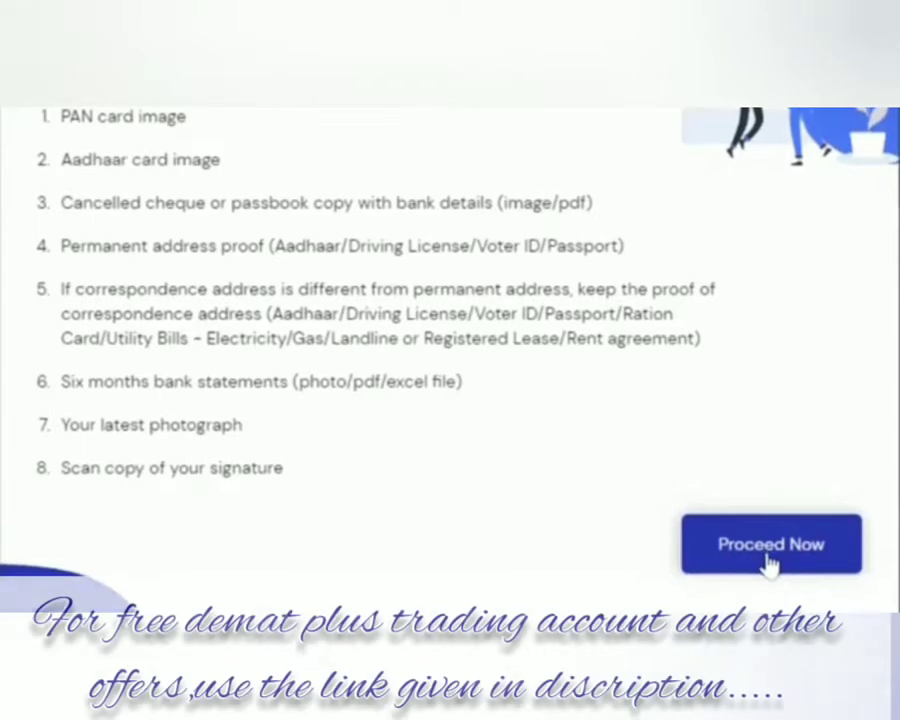
click(774, 542)
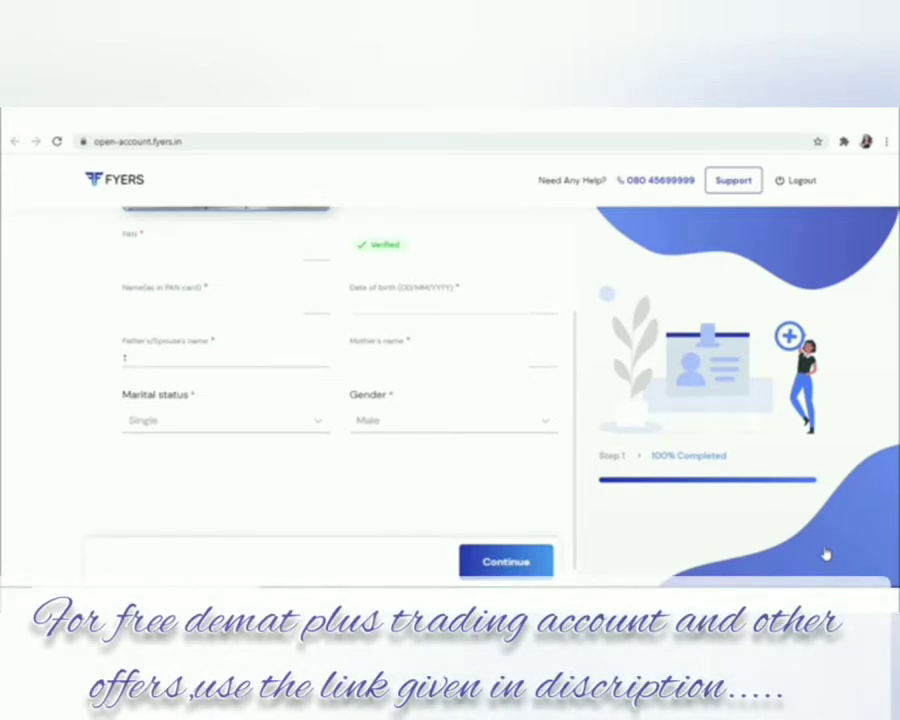
Step: Save the completed PAN and personal details and continue to Contact Information
click(505, 561)
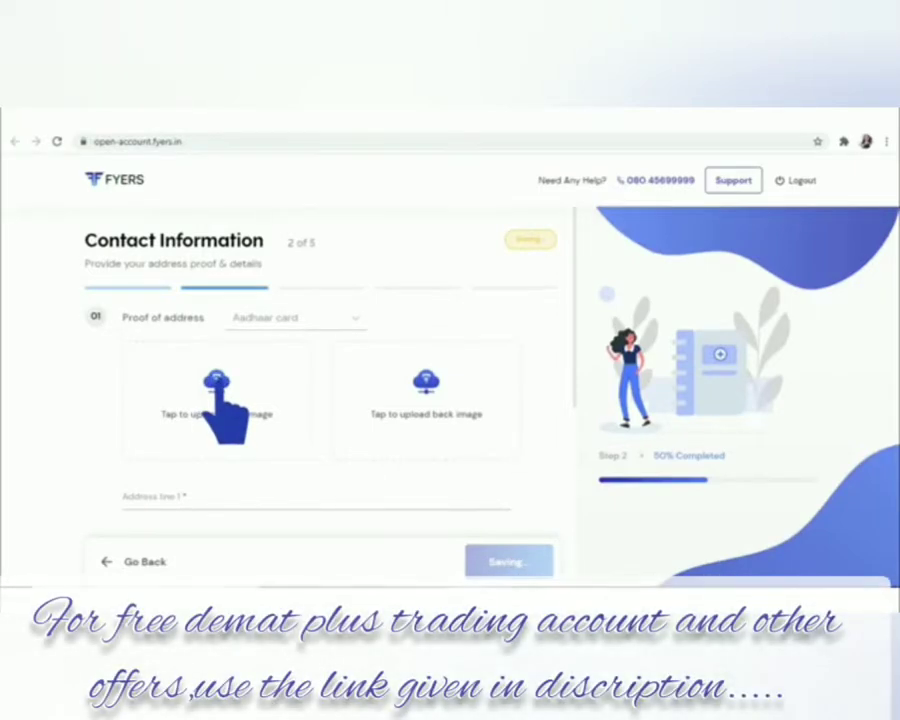
Step: Submit the Aadhaar-based contact and address details and continue
scroll(416, 412, down, 3)
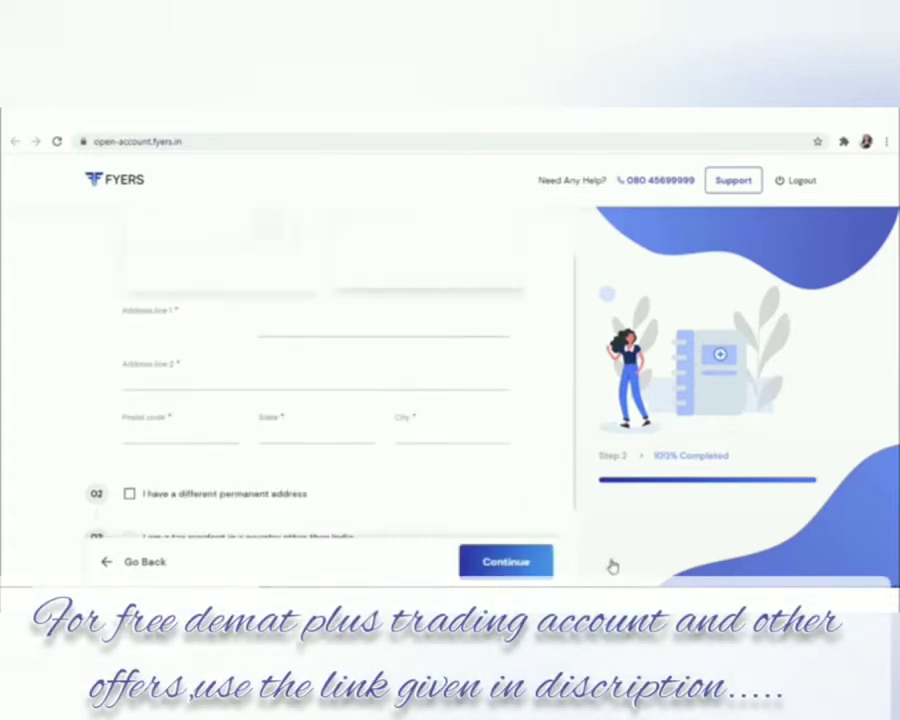
click(506, 563)
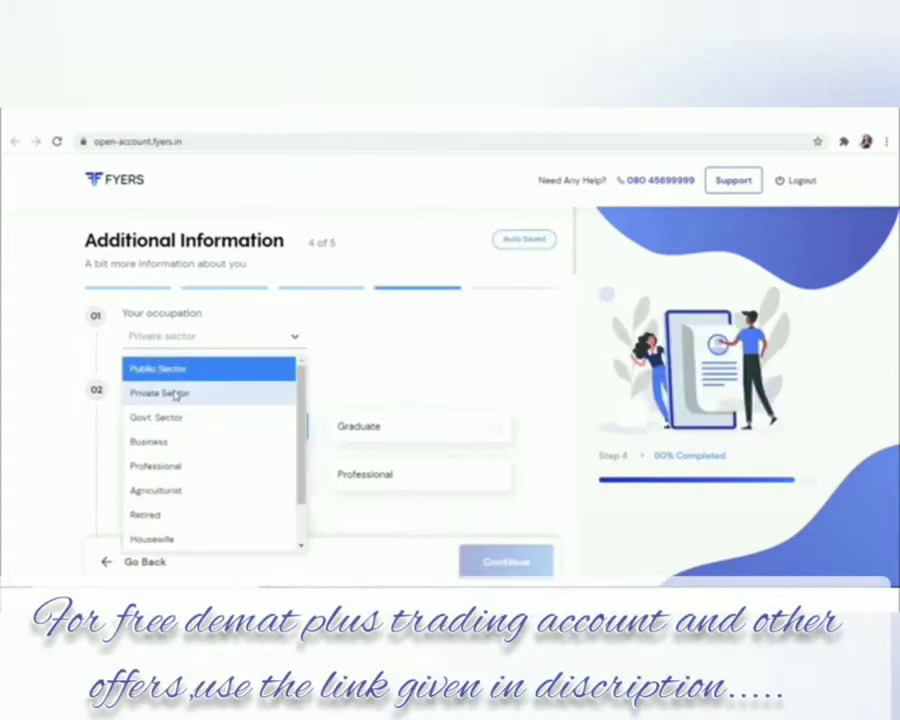
Step: Set Private Sector, Postgraduate, Expert experience, 1-5 Lakh income and Others commodity category
click(174, 394)
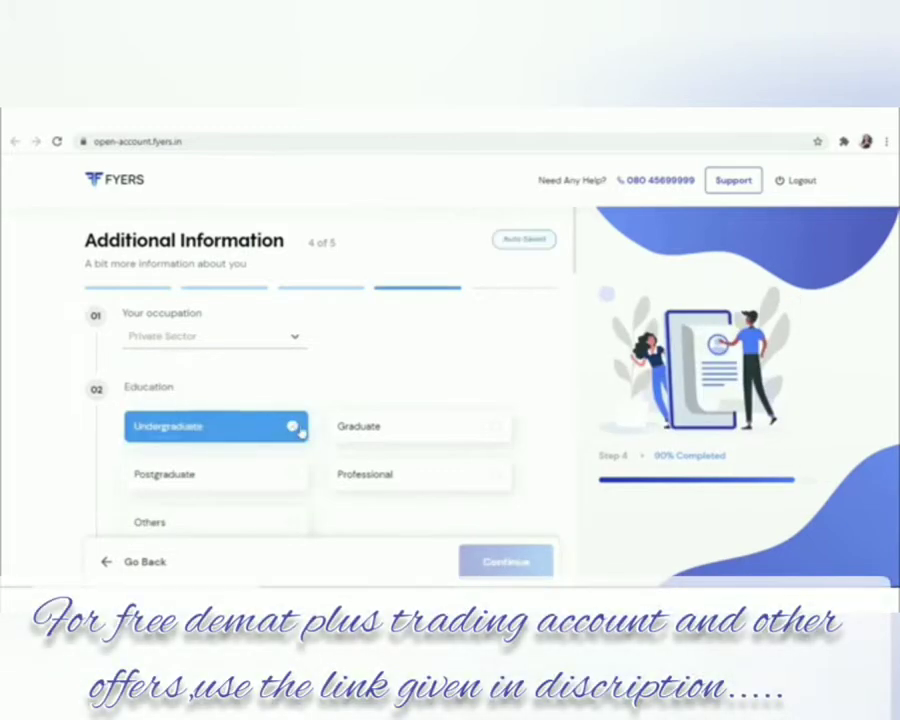
click(211, 484)
scroll(233, 458, down, 3)
click(368, 380)
click(388, 381)
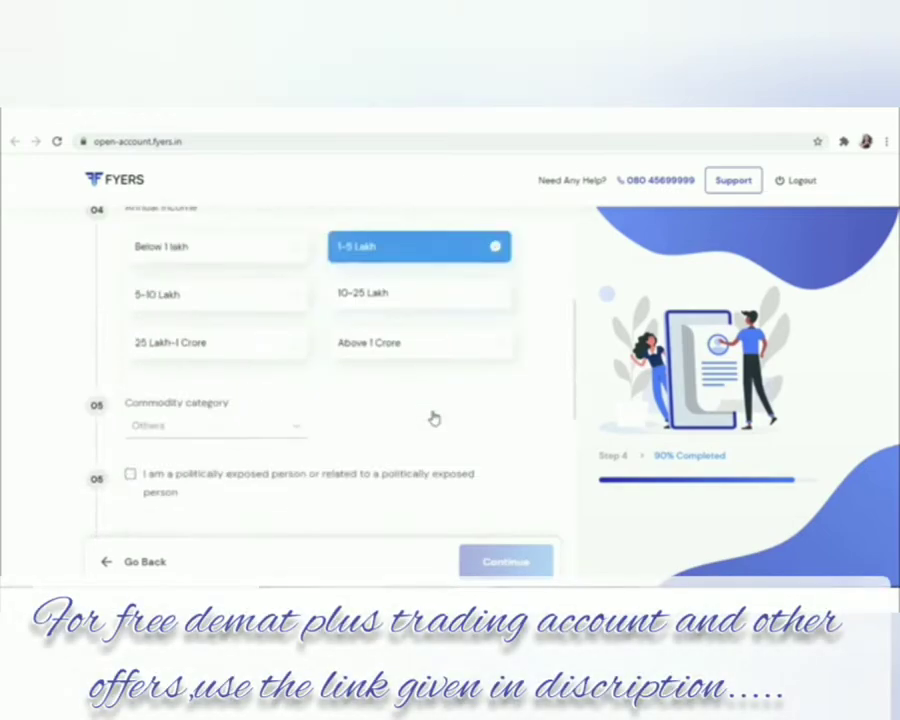
click(296, 428)
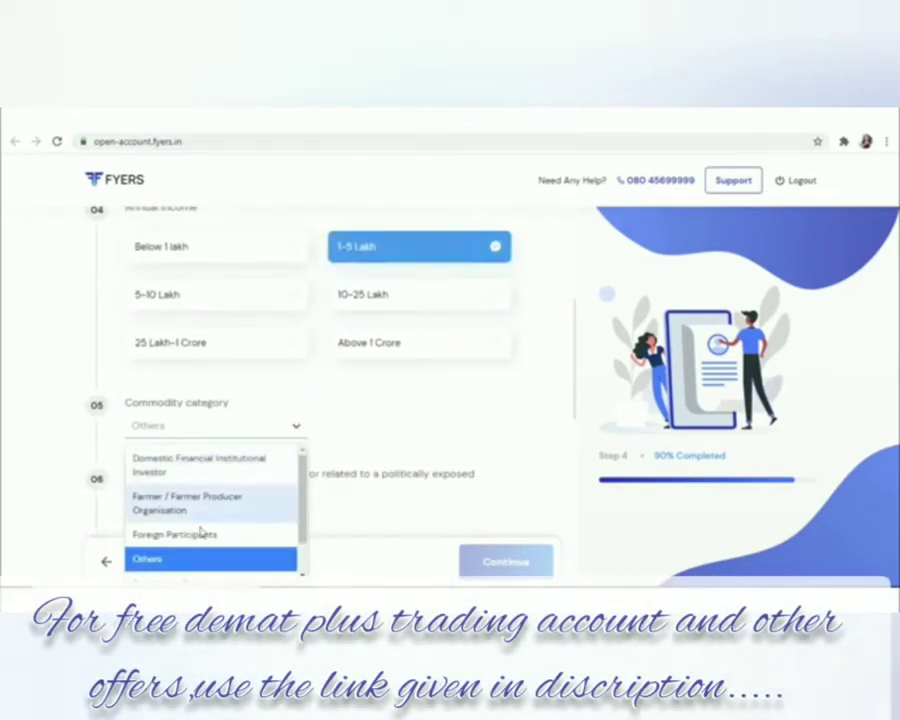
click(170, 552)
Step: Confirm reading the equity and commodity annexures and continue to In-Person Verification
scroll(133, 348, down, 1)
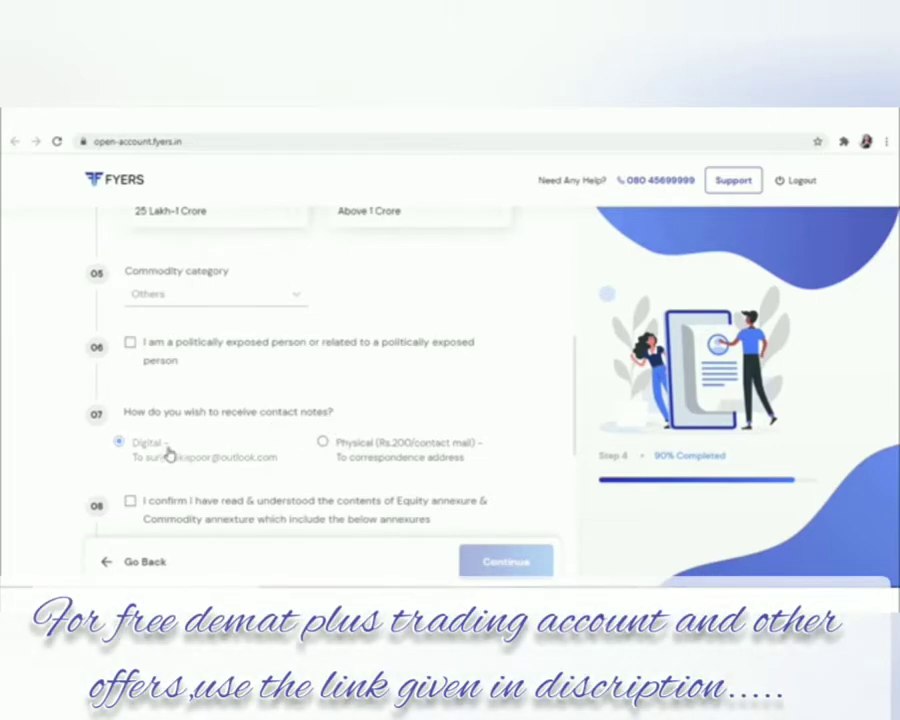
scroll(338, 460, down, 1)
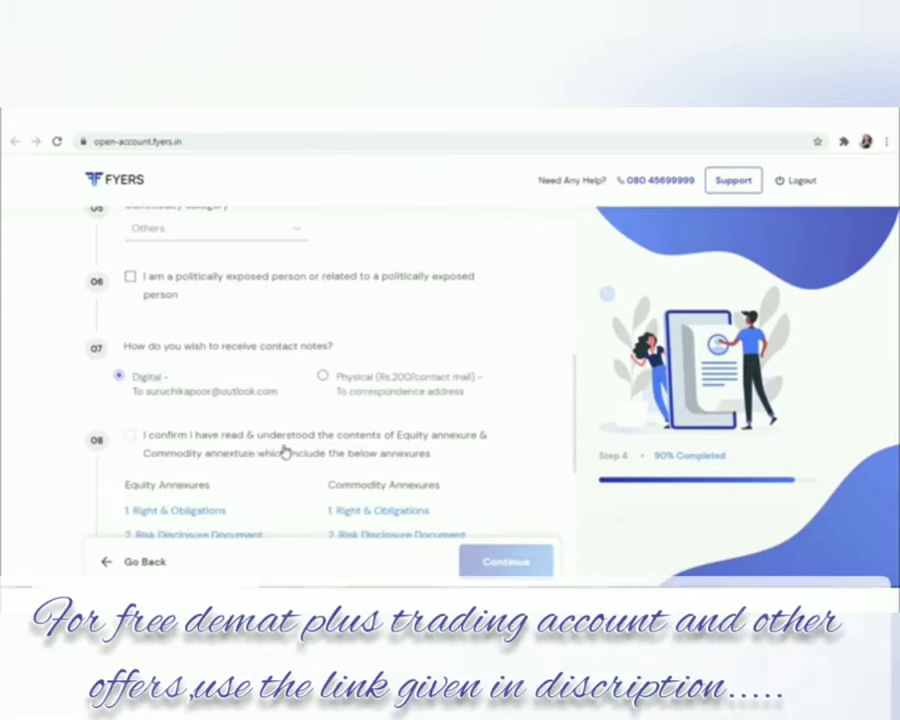
click(132, 438)
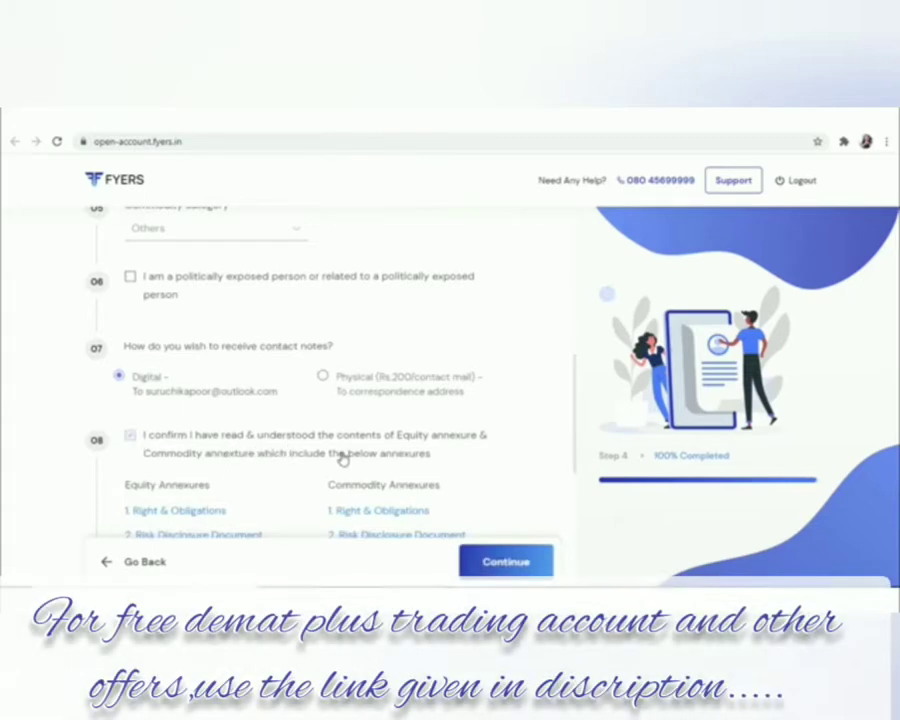
scroll(341, 457, down, 1)
scroll(342, 458, down, 3)
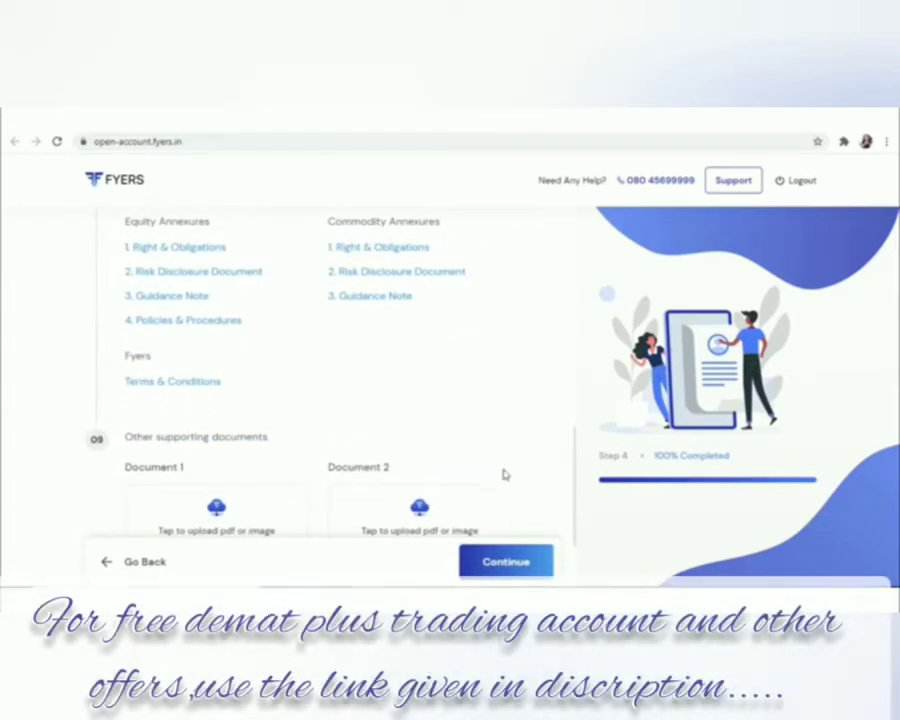
scroll(386, 460, down, 2)
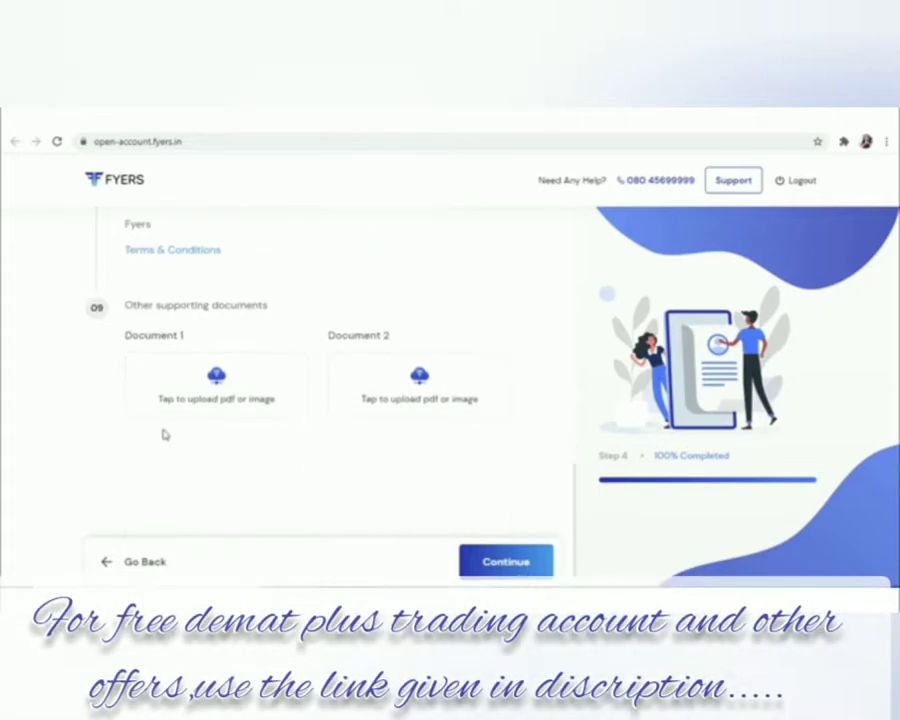
click(510, 562)
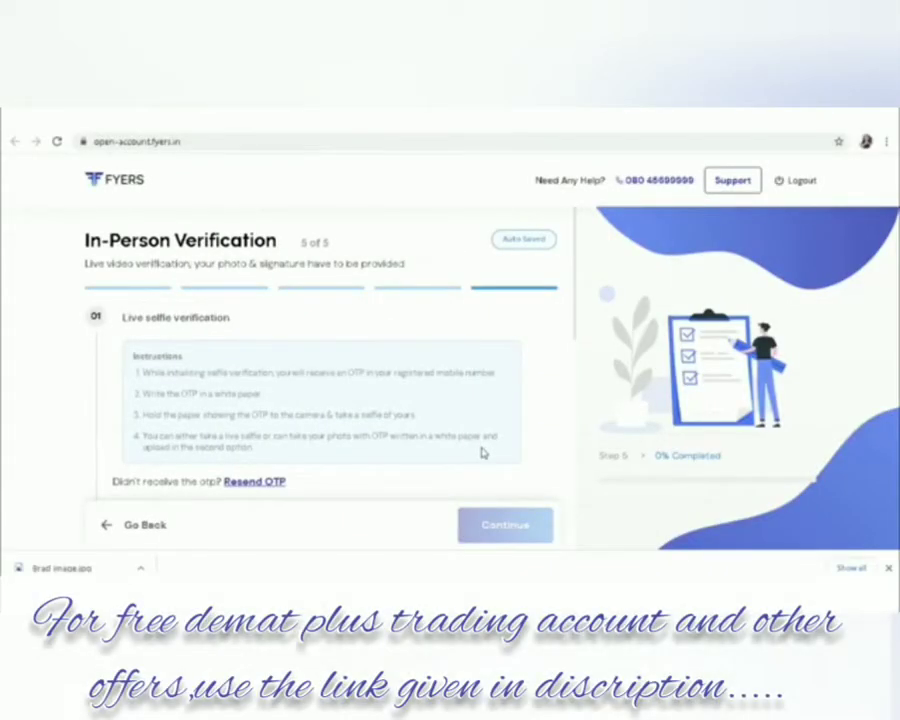
Step: Scroll down the In-Person Verification page past the selfie, photo and signature sections
scroll(481, 453, down, 3)
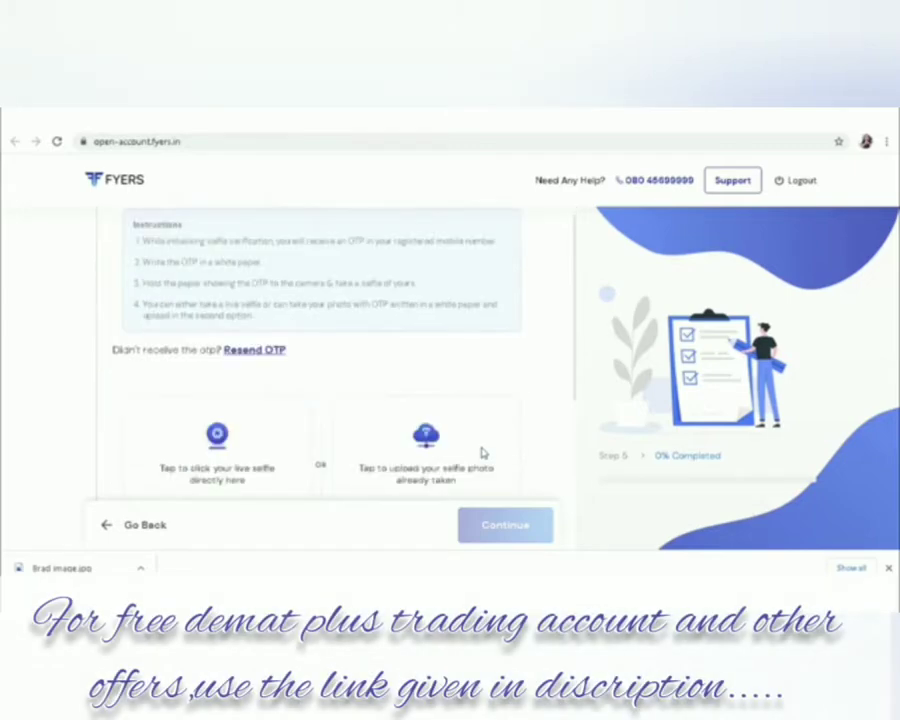
scroll(481, 453, down, 1)
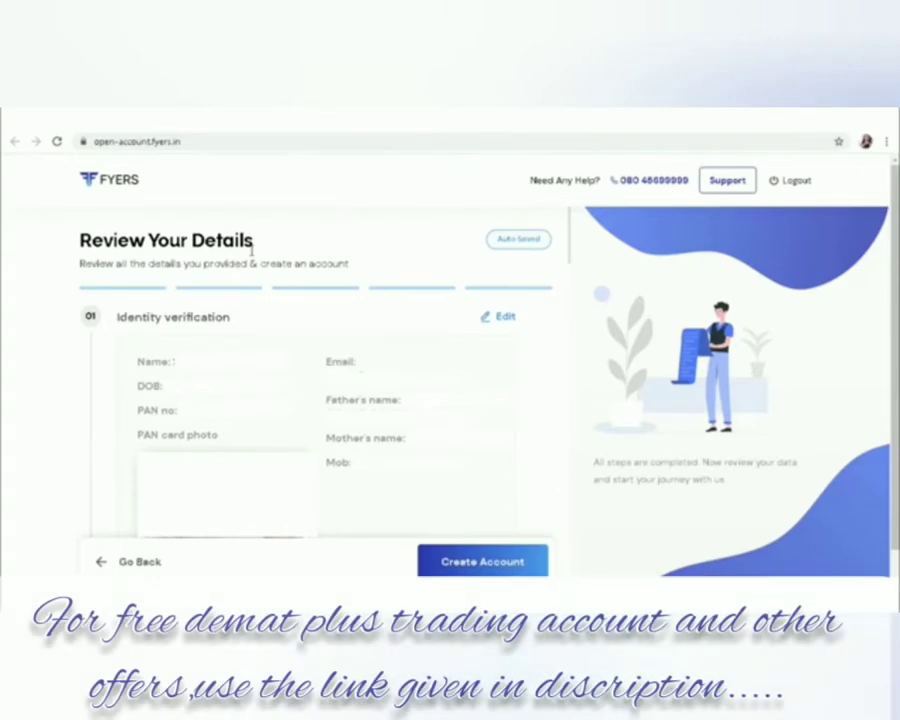
Step: Review the listed application details and dismiss the Successfully Completed message to reach Account Status
scroll(252, 250, down, 2)
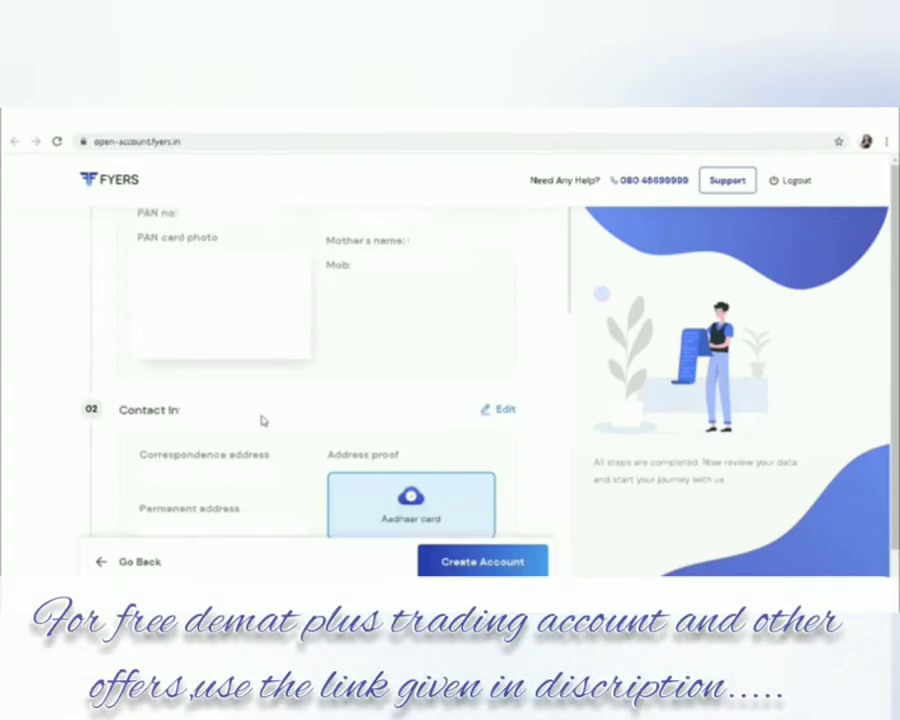
scroll(262, 421, down, 3)
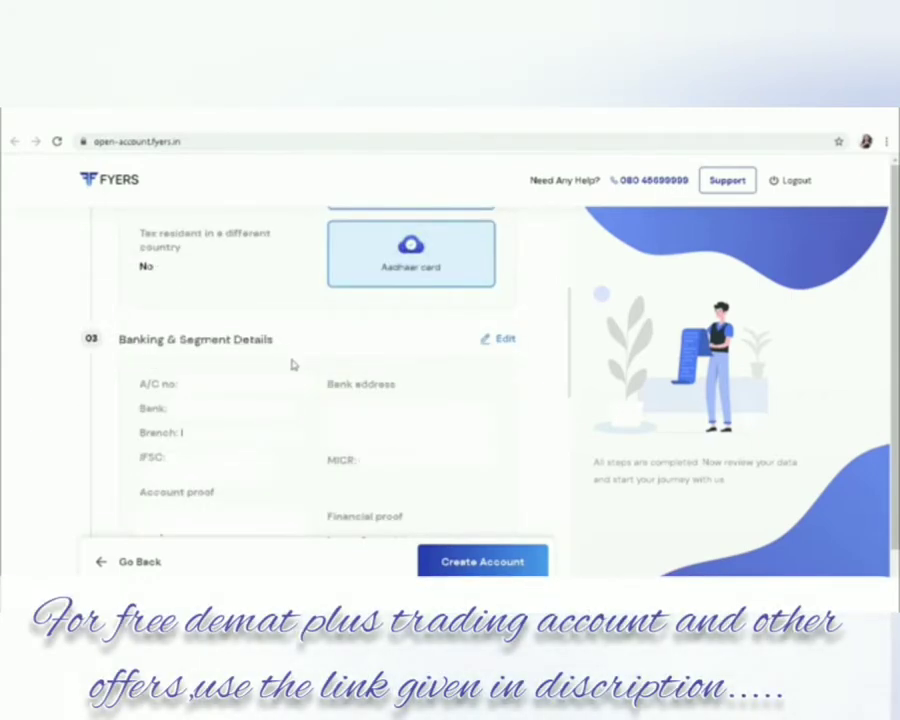
scroll(293, 364, down, 5)
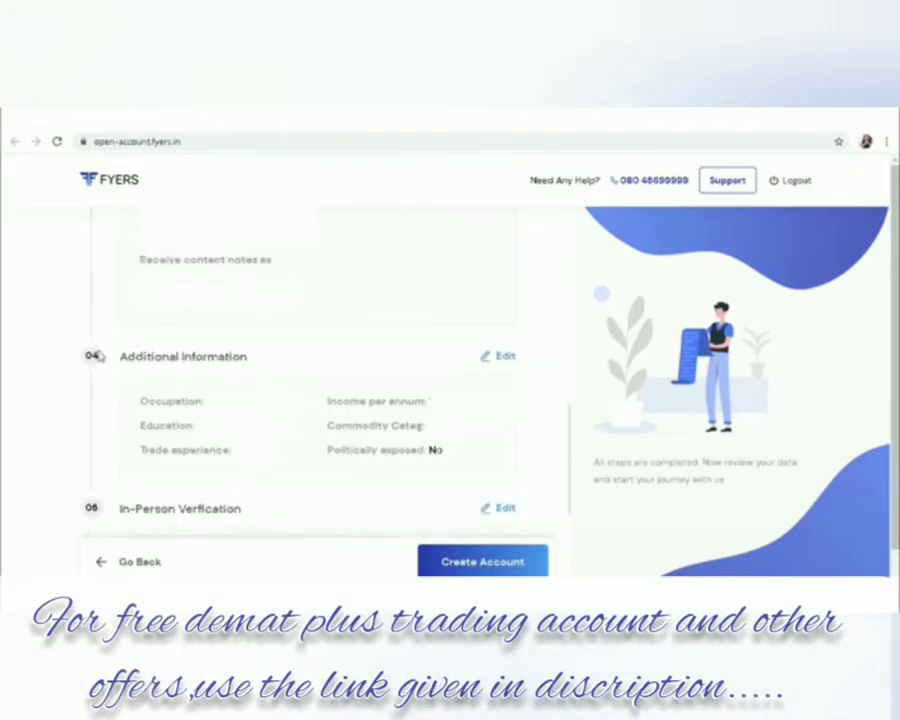
scroll(262, 362, down, 3)
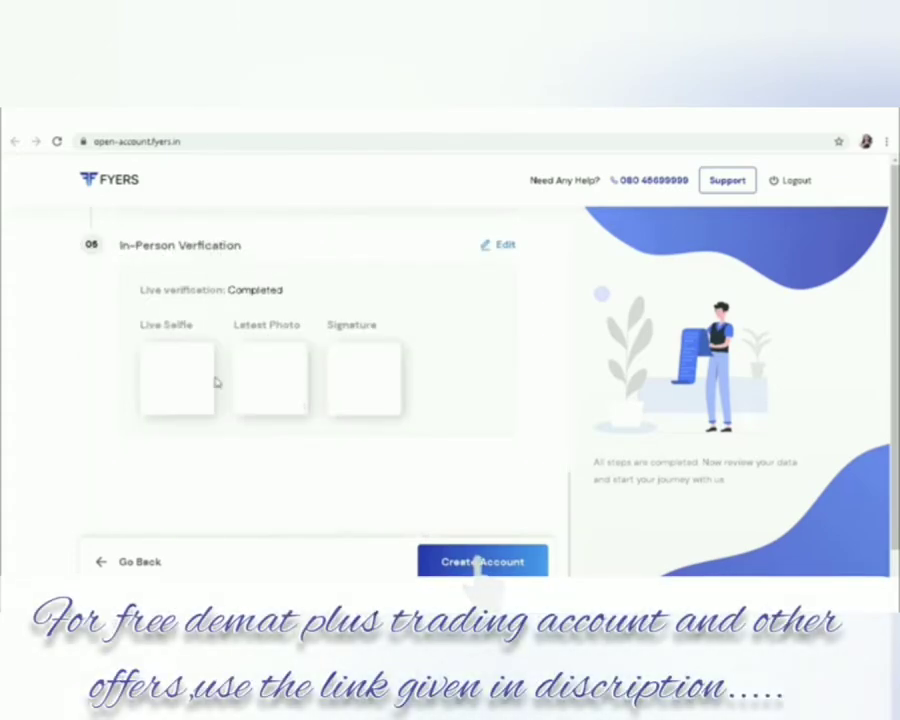
scroll(341, 399, down, 1)
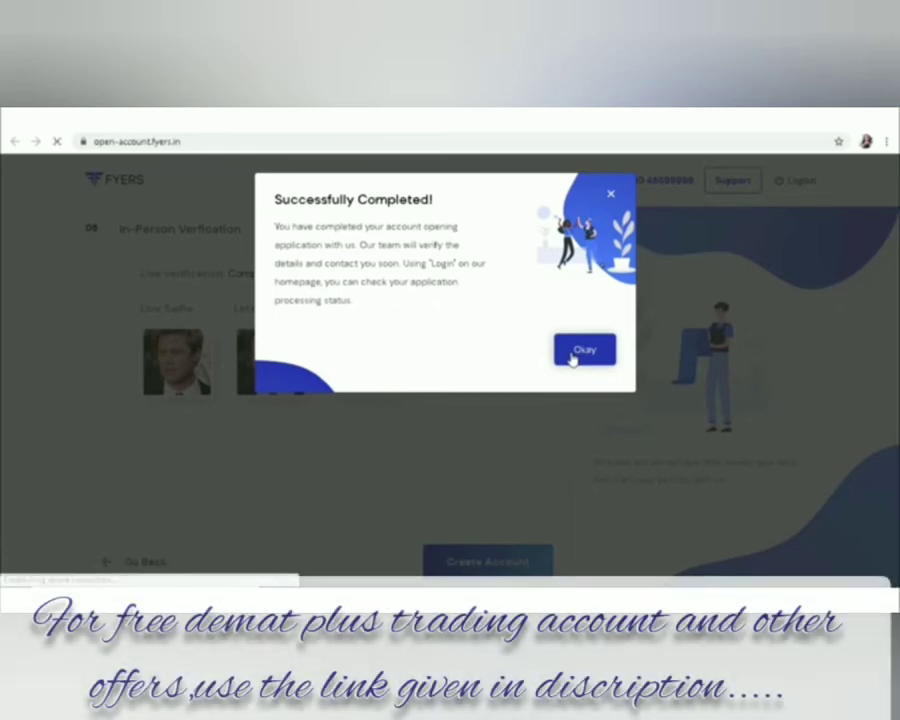
click(584, 350)
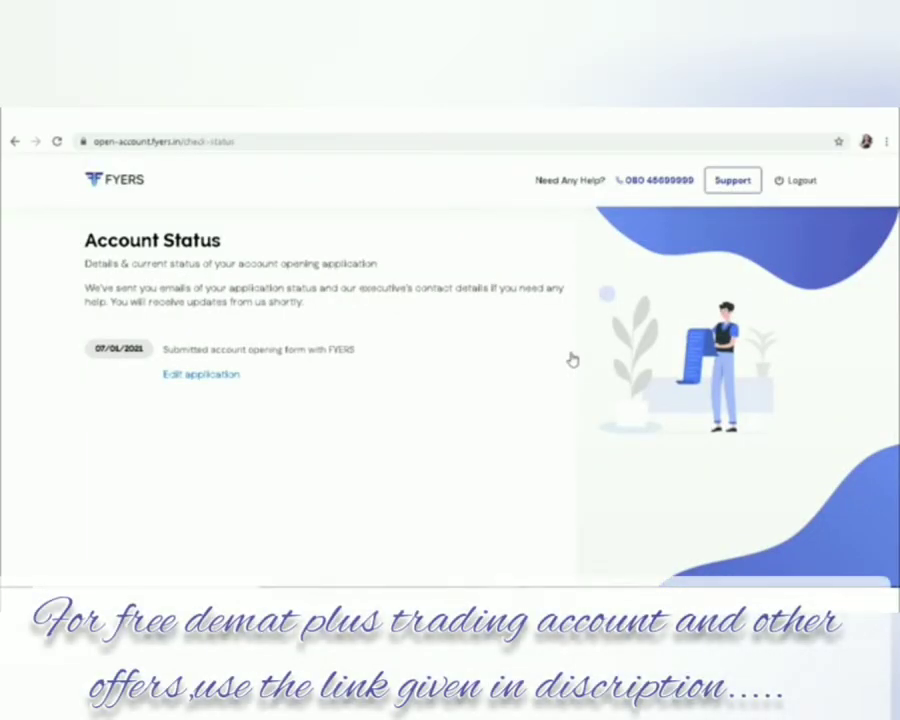